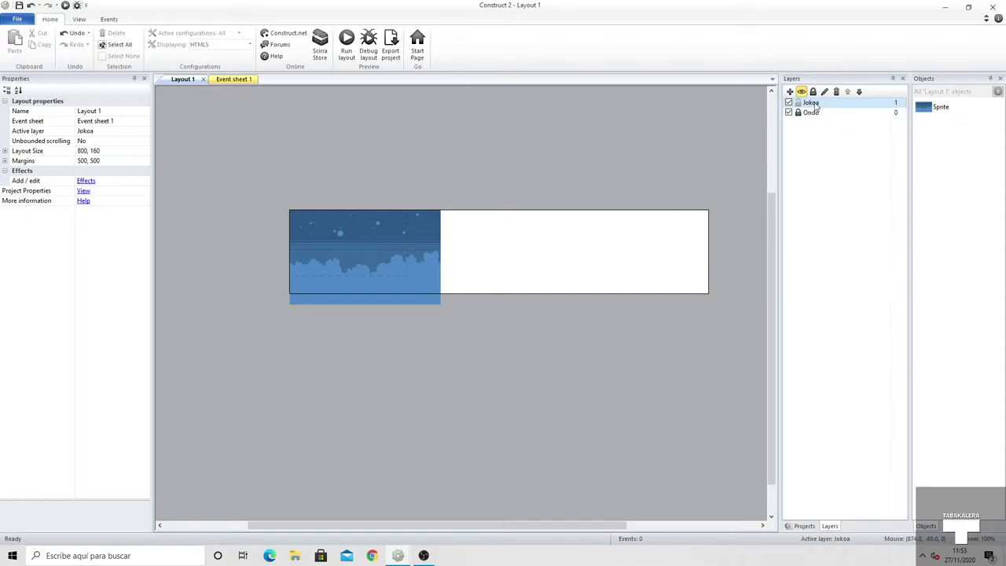
- Insert a new Sprite object on the Jokoa layer, placing it over the blue background image
{"action": "right_click", "coordinate": [364, 253]}
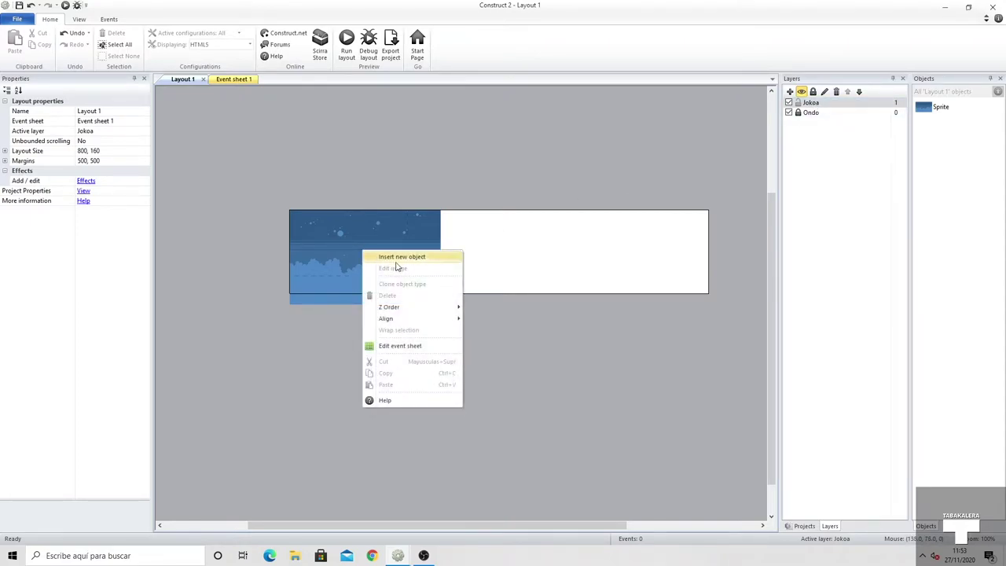
{"action": "left_click", "coordinate": [392, 258]}
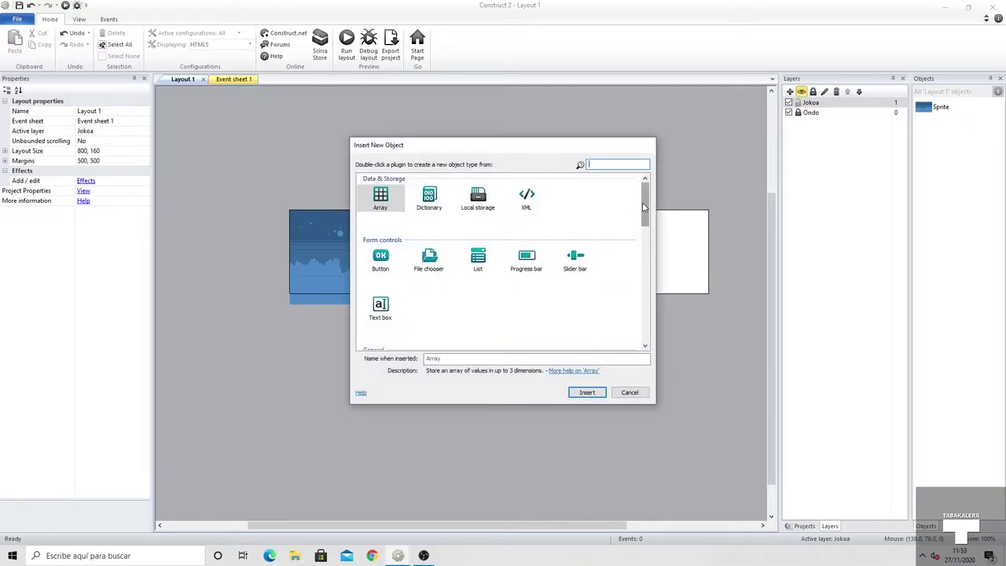
{"action": "left_click_drag", "start_coordinate": [643, 206], "coordinate": [643, 236]}
{"action": "left_click", "coordinate": [574, 256]}
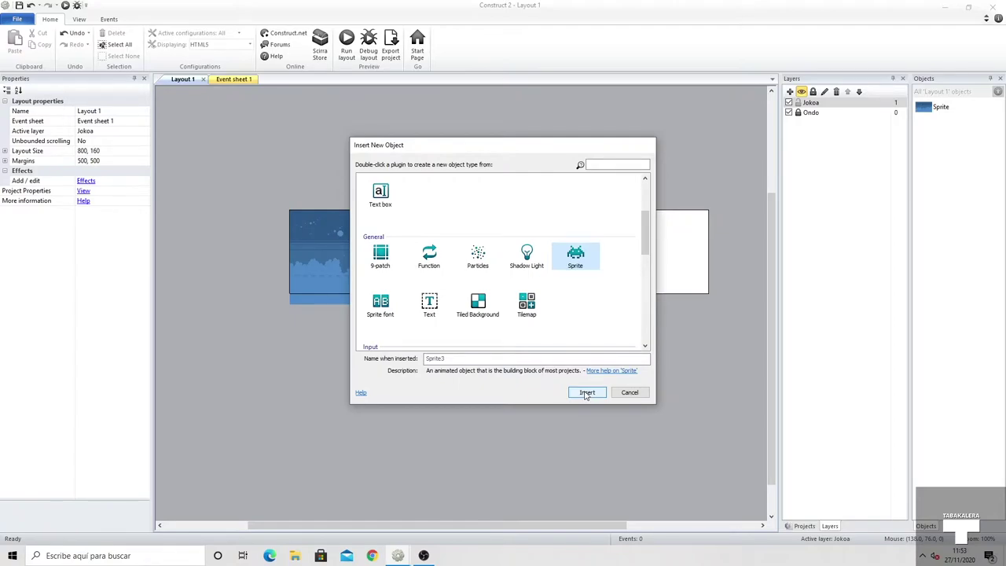
{"action": "left_click", "coordinate": [586, 393]}
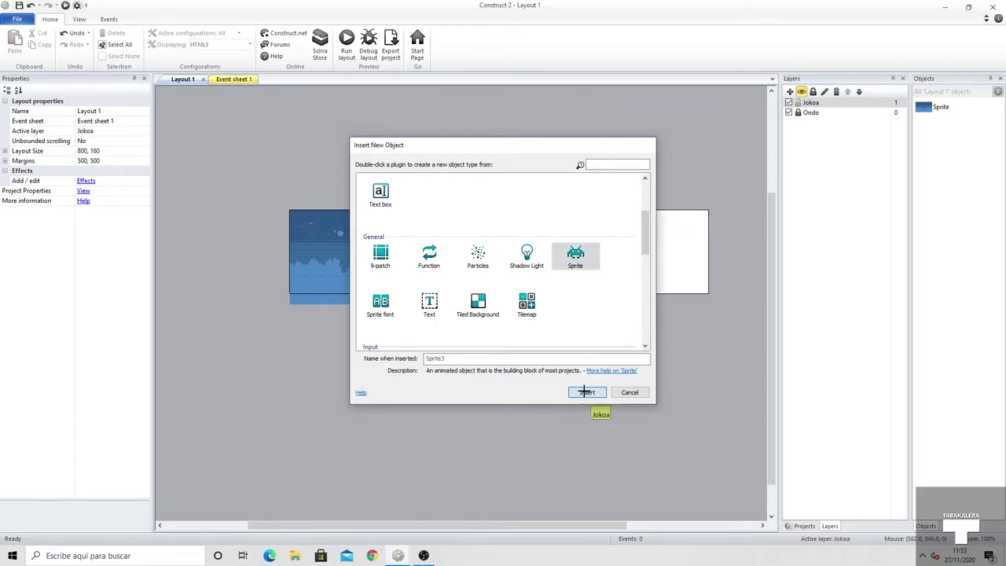
{"action": "left_click", "coordinate": [341, 245]}
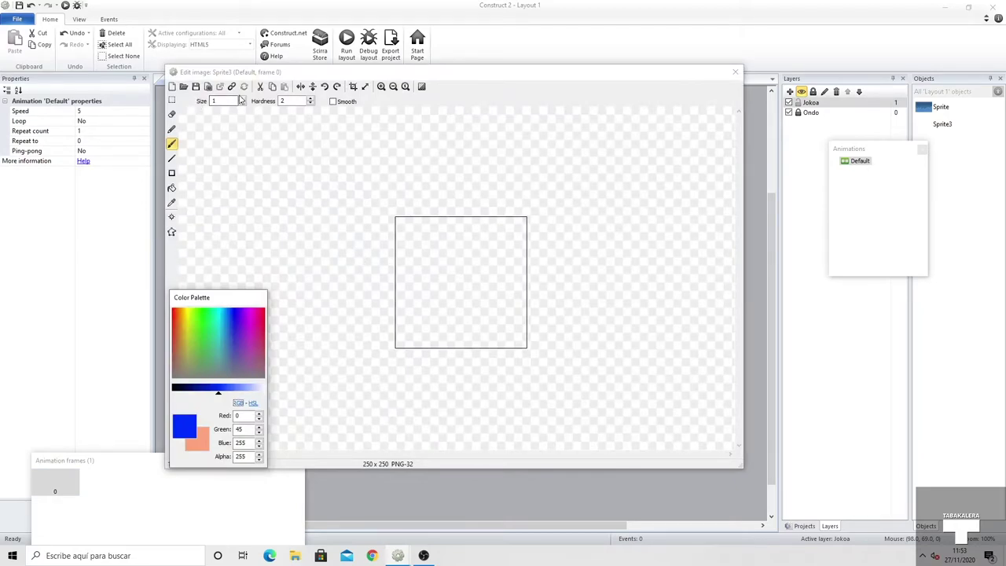
{"action": "left_click", "coordinate": [365, 87]}
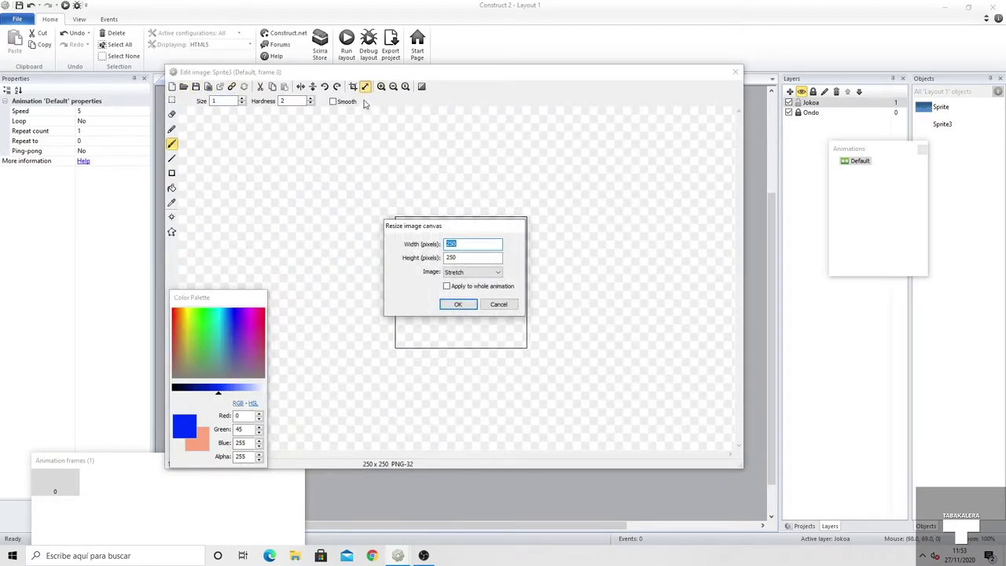
{"action": "left_click", "coordinate": [498, 305]}
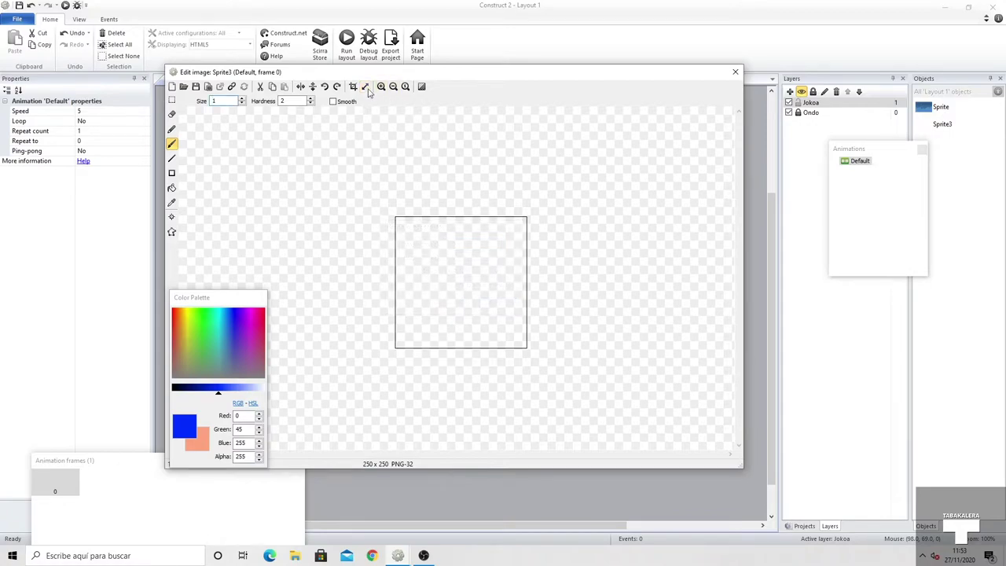
{"action": "left_click", "coordinate": [365, 87]}
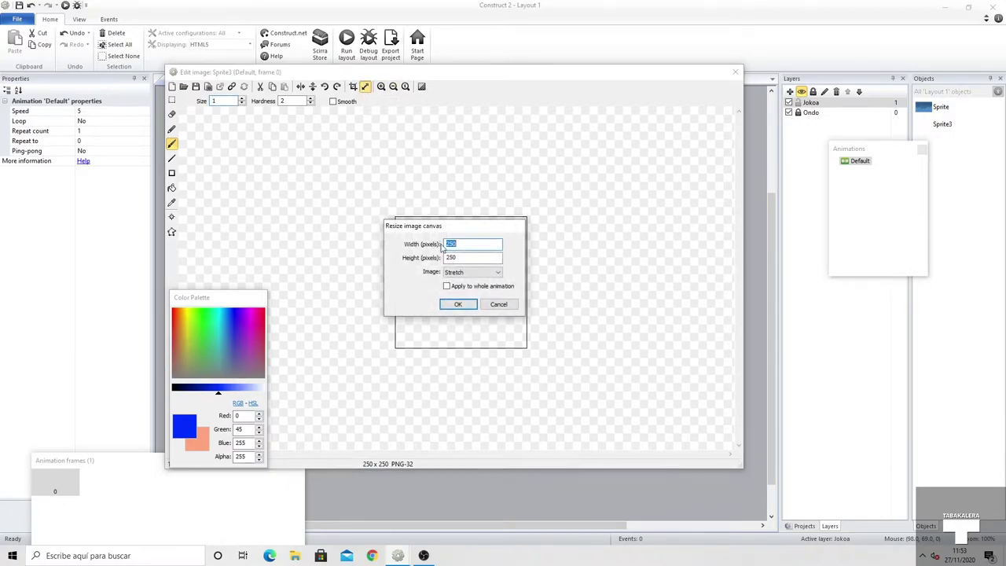
{"action": "left_click_drag", "start_coordinate": [464, 231], "coordinate": [622, 230]}
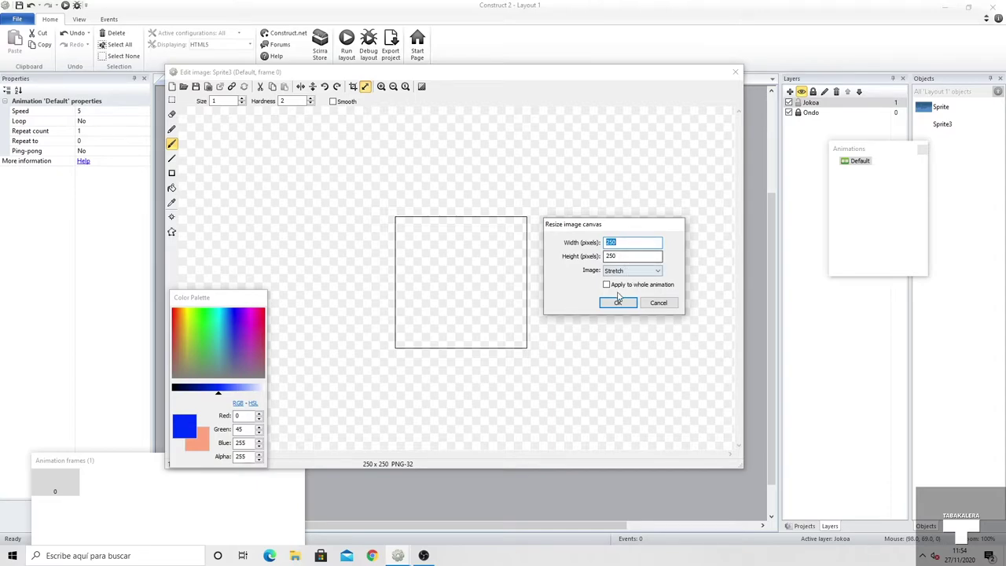
{"action": "left_click", "coordinate": [659, 304]}
- Move the Animation frames window below the drawing canvas and bring the Animations window closer to the image editor
{"action": "left_click_drag", "start_coordinate": [99, 461], "coordinate": [369, 451]}
{"action": "left_click", "coordinate": [184, 86]}
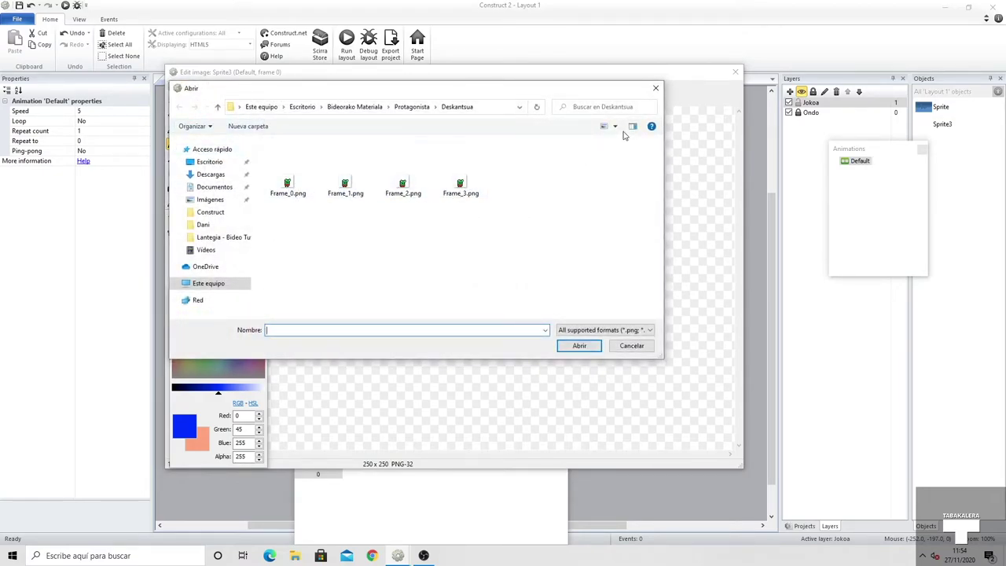
{"action": "left_click", "coordinate": [657, 89]}
{"action": "left_click", "coordinate": [409, 493]}
{"action": "left_click_drag", "start_coordinate": [404, 450], "coordinate": [445, 431]}
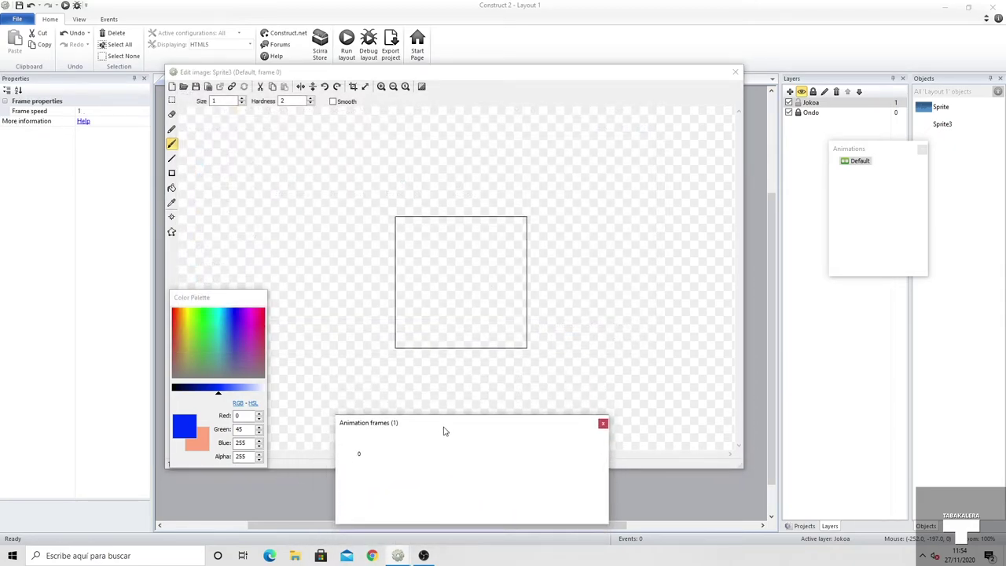
{"action": "left_click_drag", "start_coordinate": [896, 149], "coordinate": [821, 145]}
- Import Frame_0.png through Frame_3.png from the Deskantsua folder as animation frames of the new sprite
{"action": "left_click", "coordinate": [431, 470]}
{"action": "right_click", "coordinate": [430, 460]}
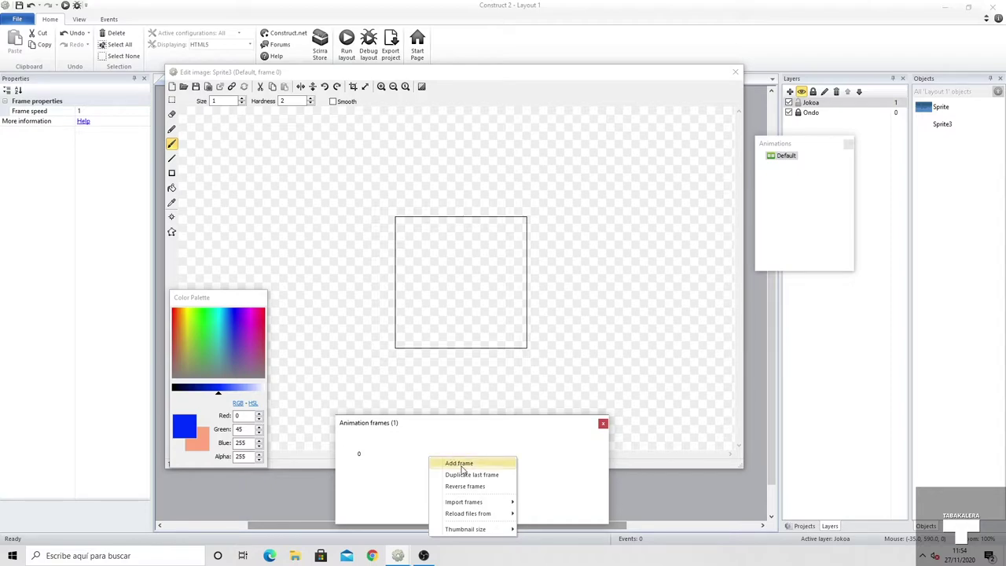
{"action": "mouse_move", "coordinate": [478, 502]}
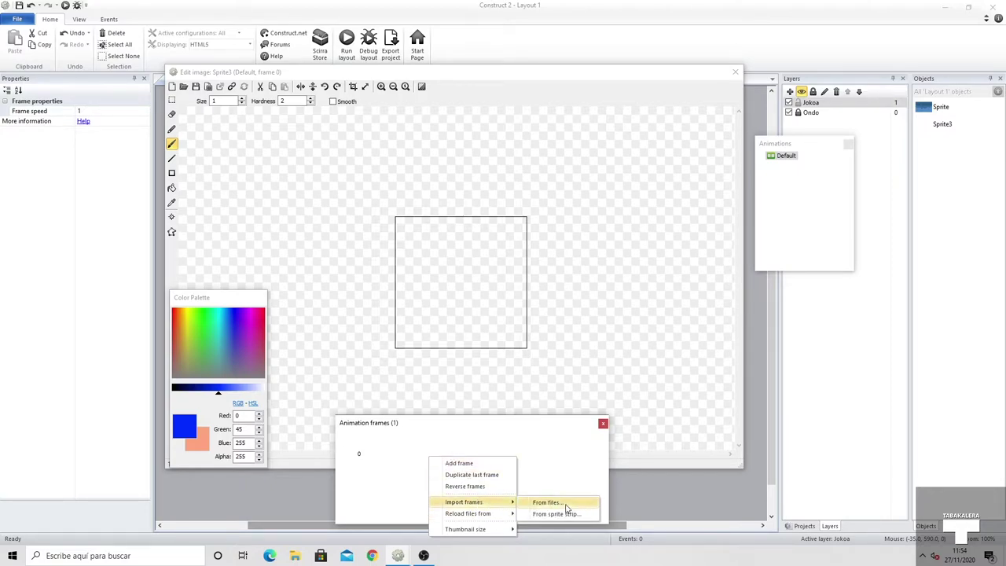
{"action": "left_click", "coordinate": [562, 503]}
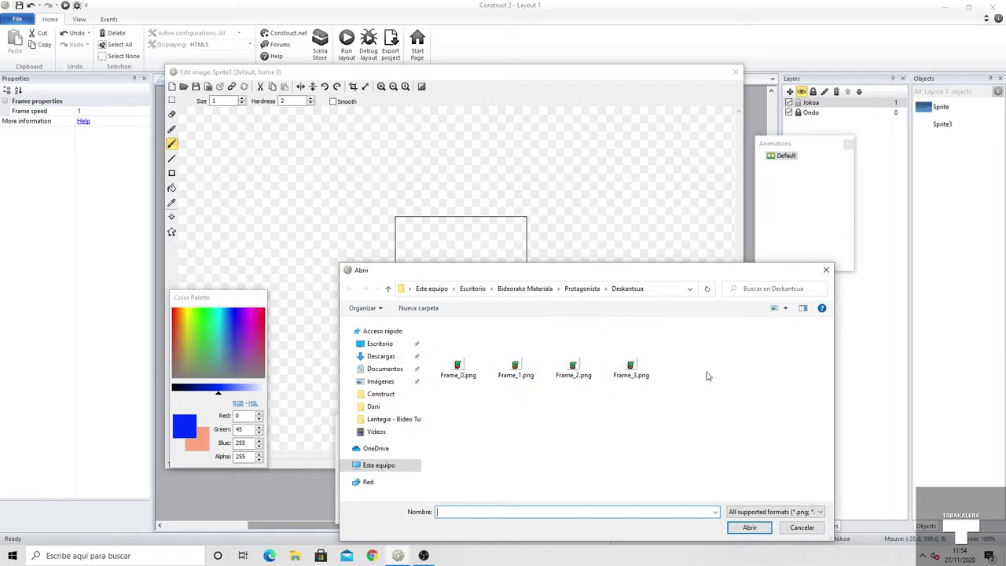
{"action": "left_click_drag", "start_coordinate": [451, 399], "coordinate": [690, 363]}
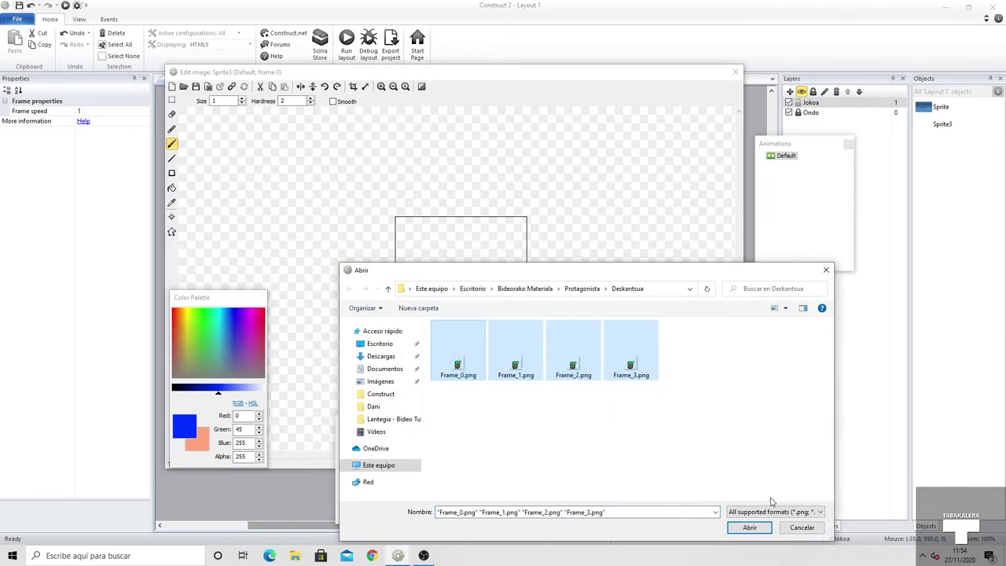
{"action": "left_click", "coordinate": [750, 528]}
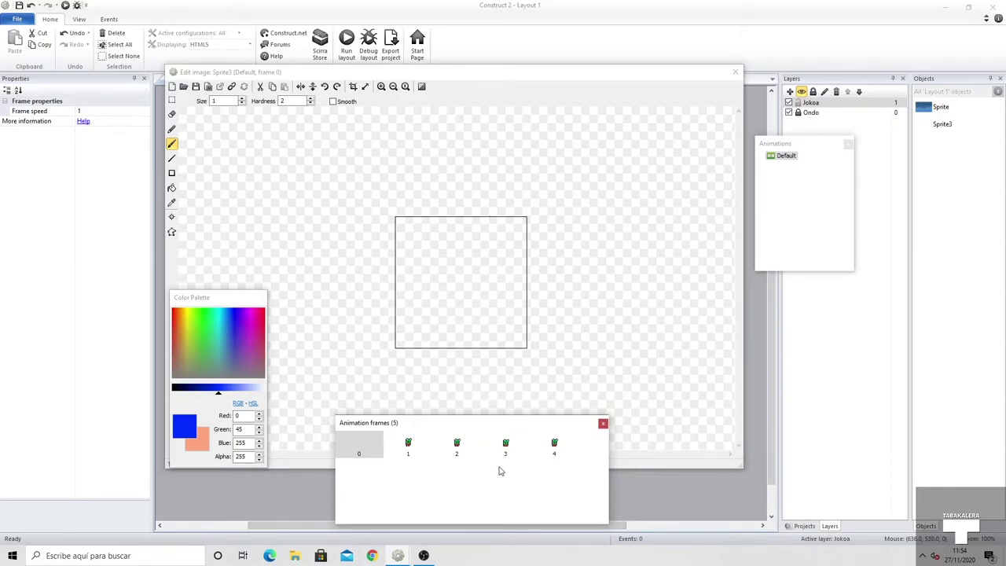
- Delete the empty frame 0 from the animation frames
{"action": "left_click", "coordinate": [358, 444]}
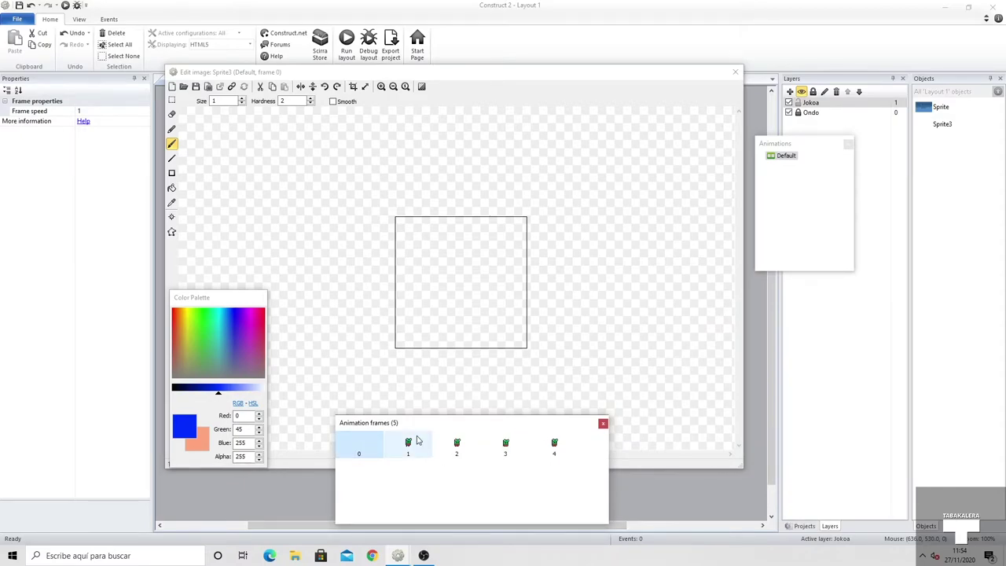
{"action": "key", "text": "Delete"}
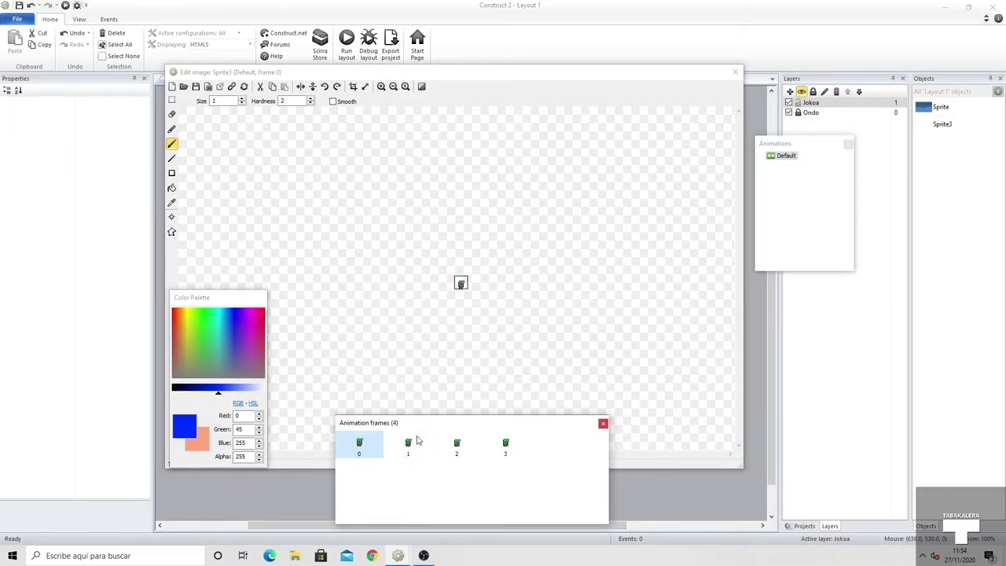
{"action": "right_click", "coordinate": [417, 433]}
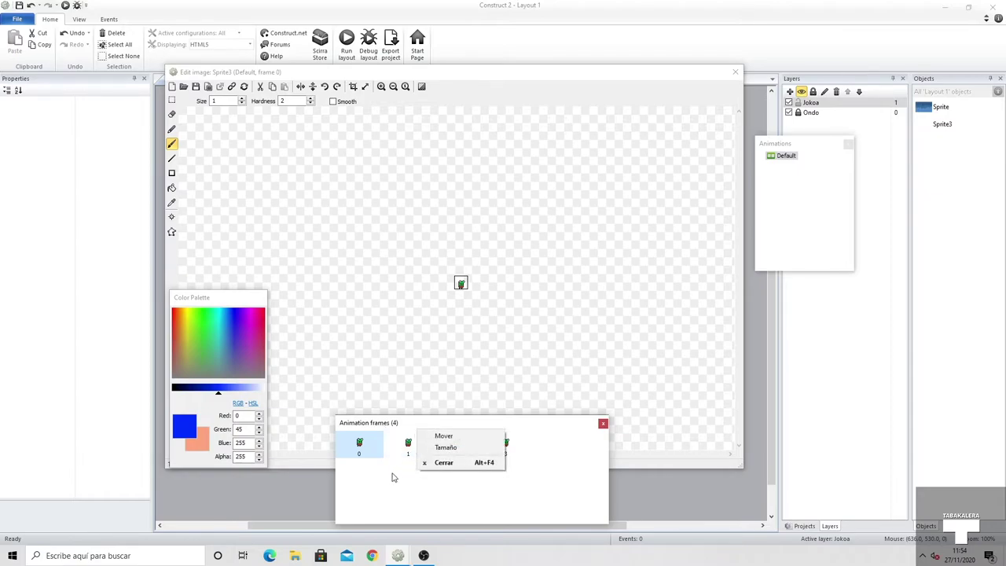
{"action": "left_click", "coordinate": [393, 474]}
- Set the Default animation's speed to 15
{"action": "left_click", "coordinate": [810, 145]}
{"action": "left_click", "coordinate": [784, 158]}
{"action": "left_click", "coordinate": [784, 157]}
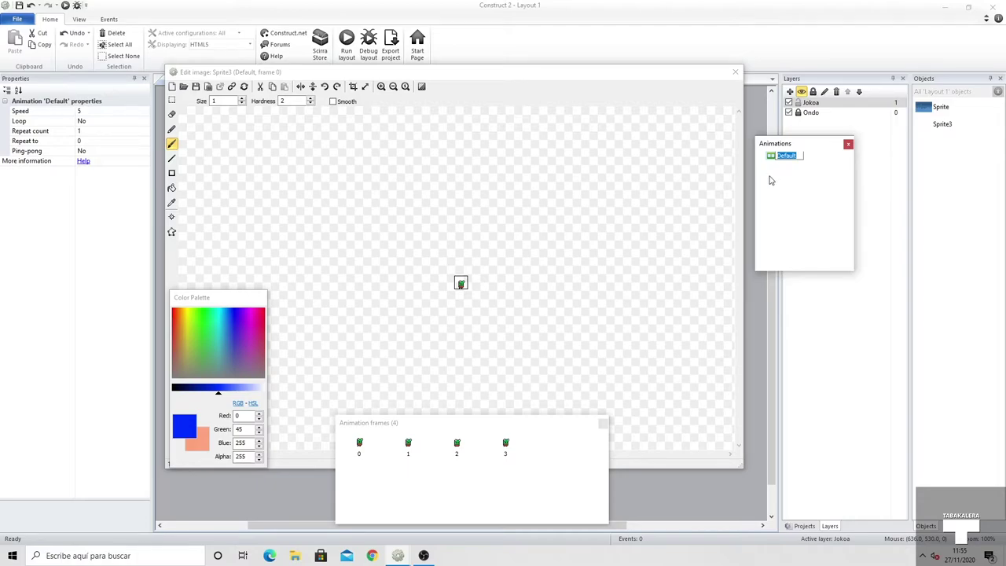
{"action": "left_click", "coordinate": [114, 110]}
{"action": "type", "text": "1"}
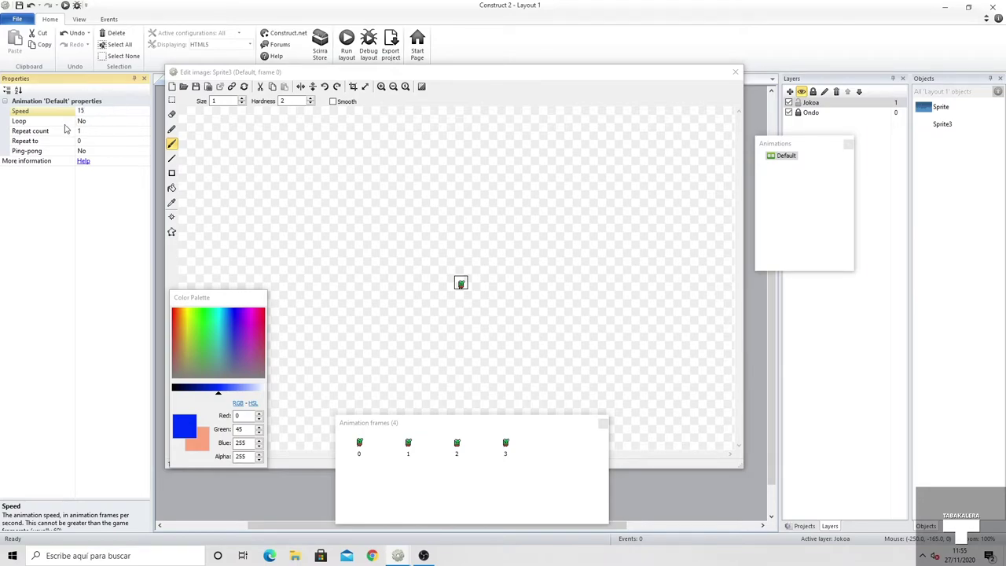
- Set the Default animation's Loop property to Yes
{"action": "left_click", "coordinate": [102, 120]}
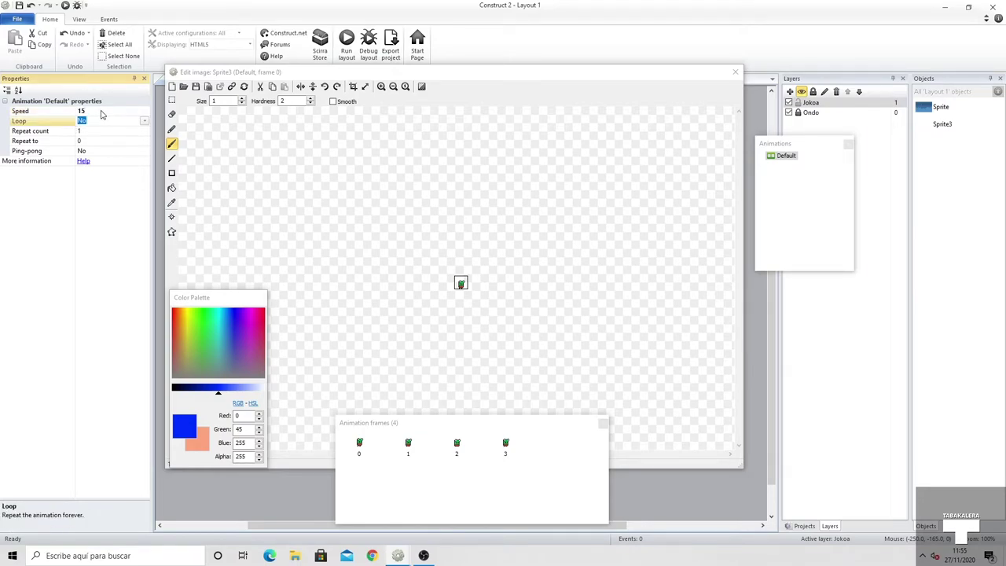
{"action": "left_click", "coordinate": [100, 111]}
{"action": "left_click", "coordinate": [100, 121]}
{"action": "left_click", "coordinate": [98, 113]}
{"action": "left_click", "coordinate": [92, 122]}
{"action": "left_click", "coordinate": [105, 112]}
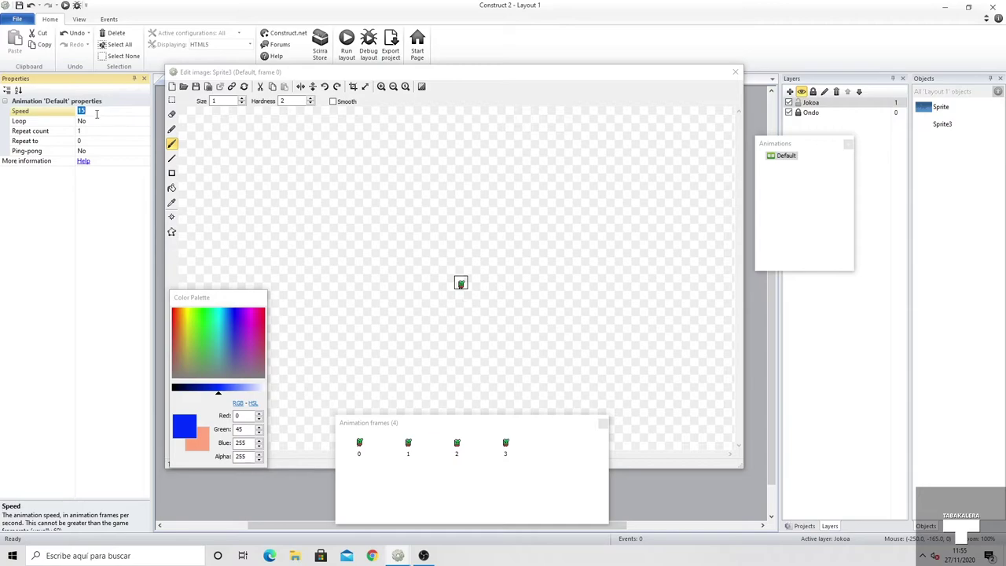
{"action": "left_click", "coordinate": [92, 120]}
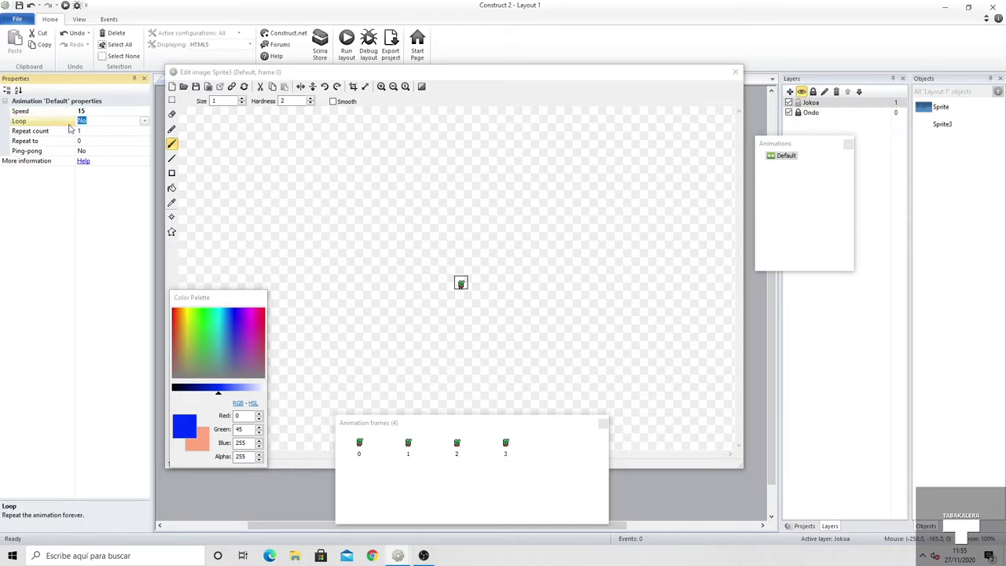
{"action": "left_click", "coordinate": [145, 122]}
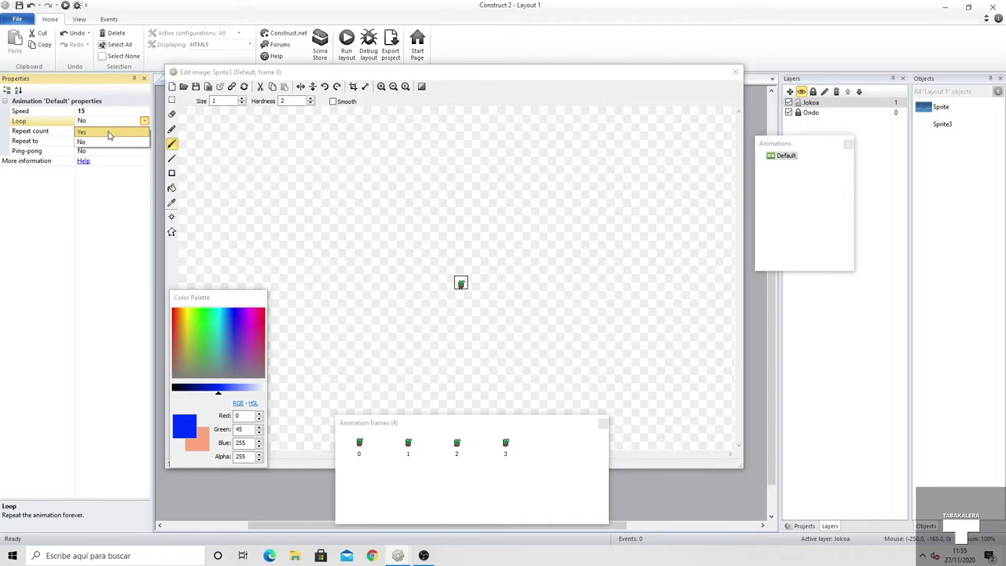
{"action": "left_click", "coordinate": [109, 133]}
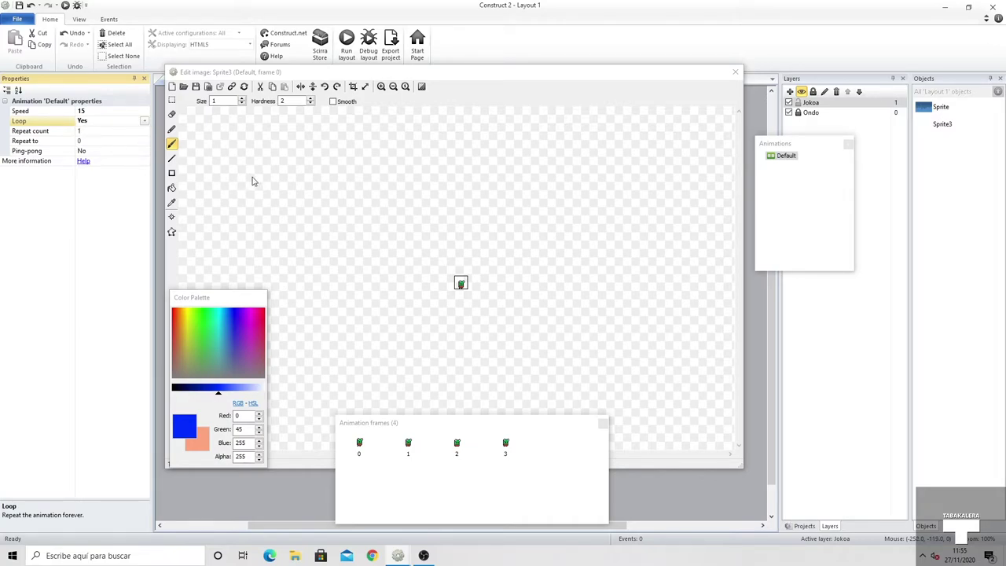
- Rename the Default animation to Deskantsua
{"action": "left_click", "coordinate": [780, 161]}
{"action": "right_click", "coordinate": [790, 155]}
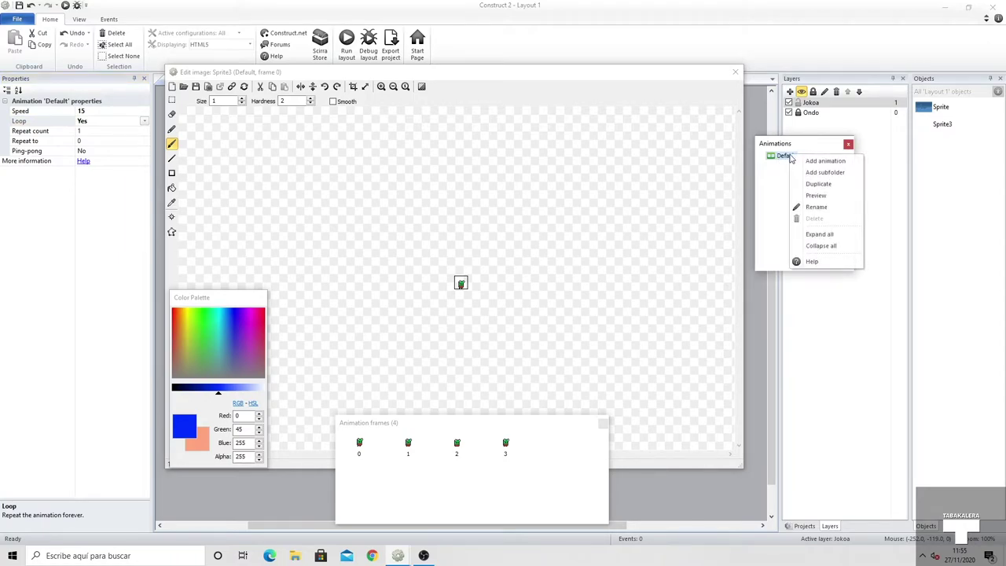
{"action": "left_click", "coordinate": [815, 207]}
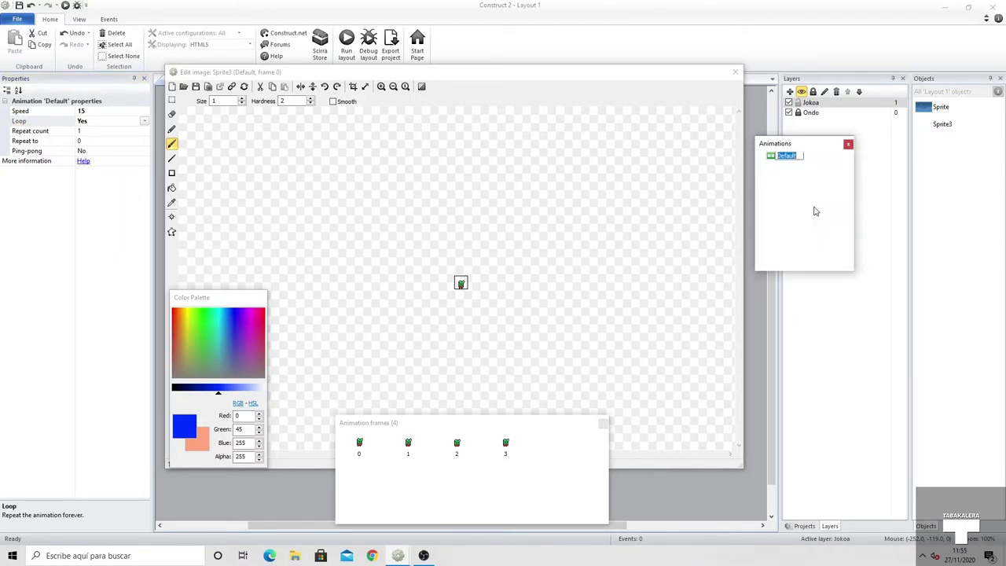
{"action": "type", "text": "Deskantsua"}
{"action": "key", "text": "Return"}
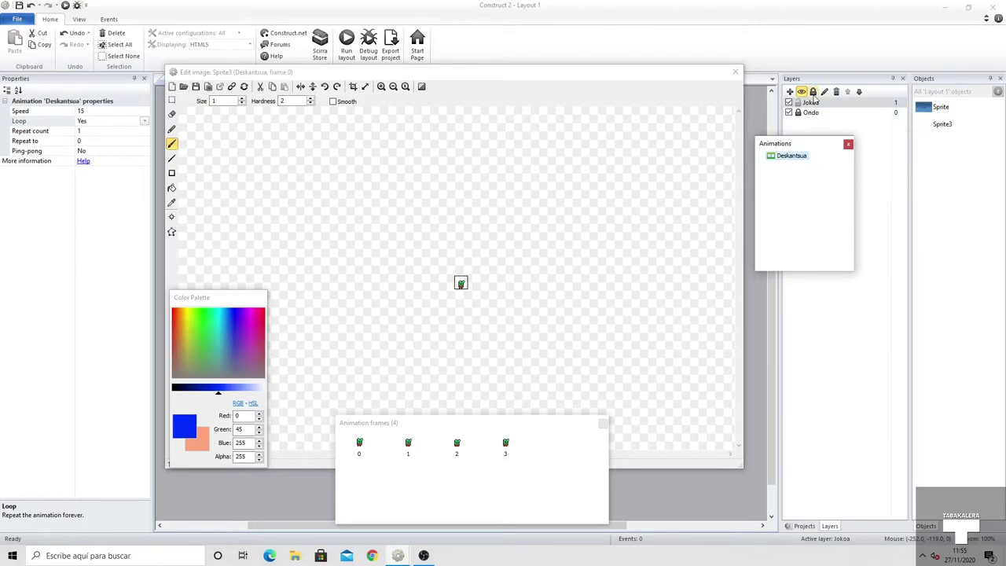
- Close the image editor and move the character sprite slightly down over the background, leaving it deselected
{"action": "left_click", "coordinate": [172, 233]}
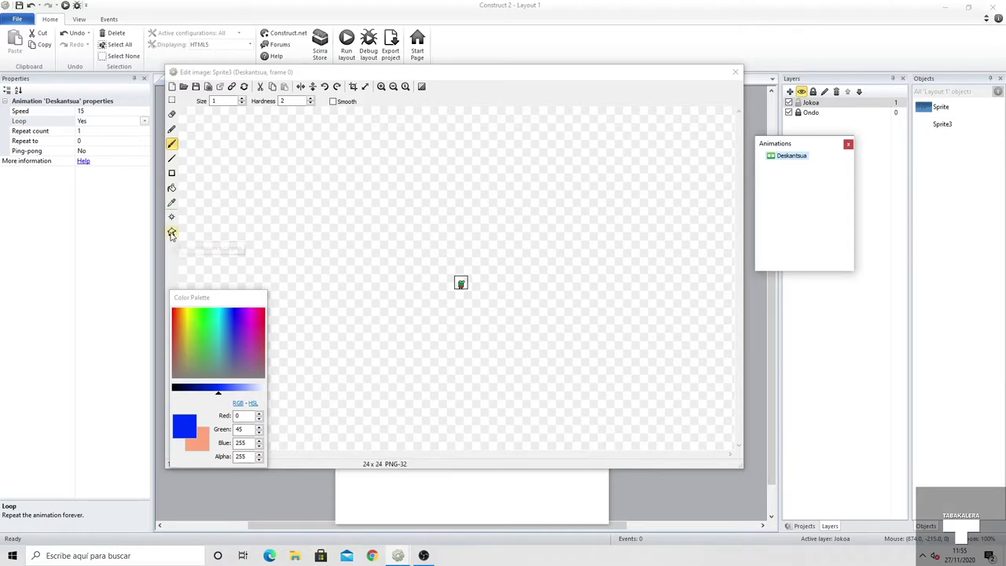
{"action": "left_click", "coordinate": [735, 73]}
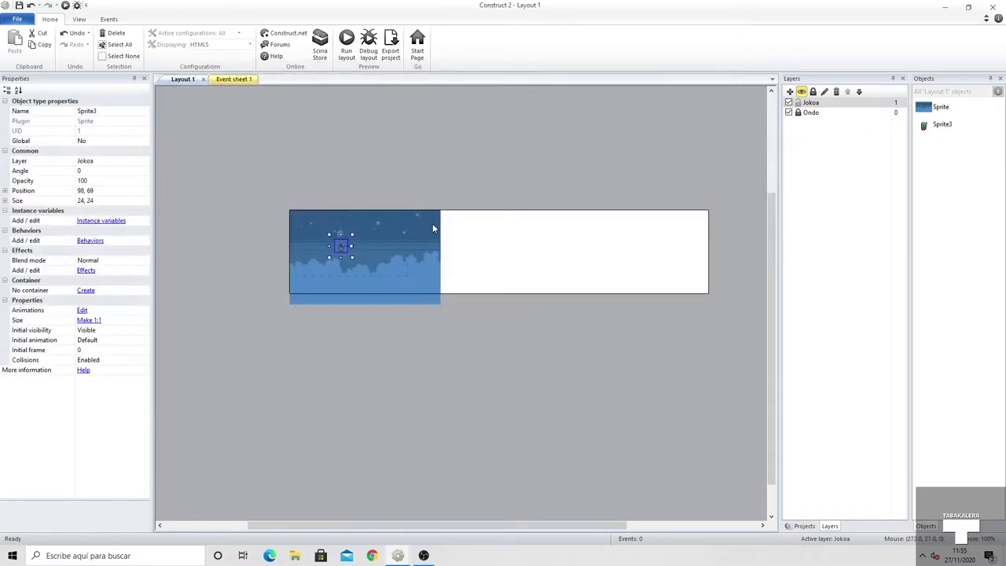
{"action": "mouse_move", "coordinate": [332, 257]}
{"action": "left_mouse_down"}
{"action": "mouse_move", "coordinate": [314, 257]}
{"action": "mouse_move", "coordinate": [345, 255]}
{"action": "left_mouse_up"}
{"action": "left_click", "coordinate": [351, 243]}
{"action": "left_click", "coordinate": [366, 256]}
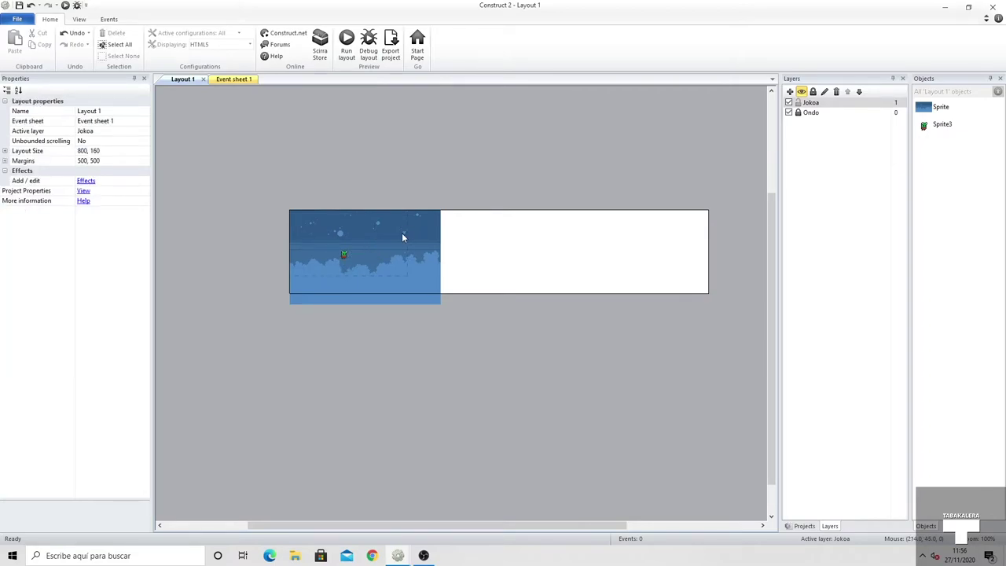
- Save the project as a single compressed .capx file named Saltoka in the Escritorio folder
{"action": "left_click", "coordinate": [19, 5]}
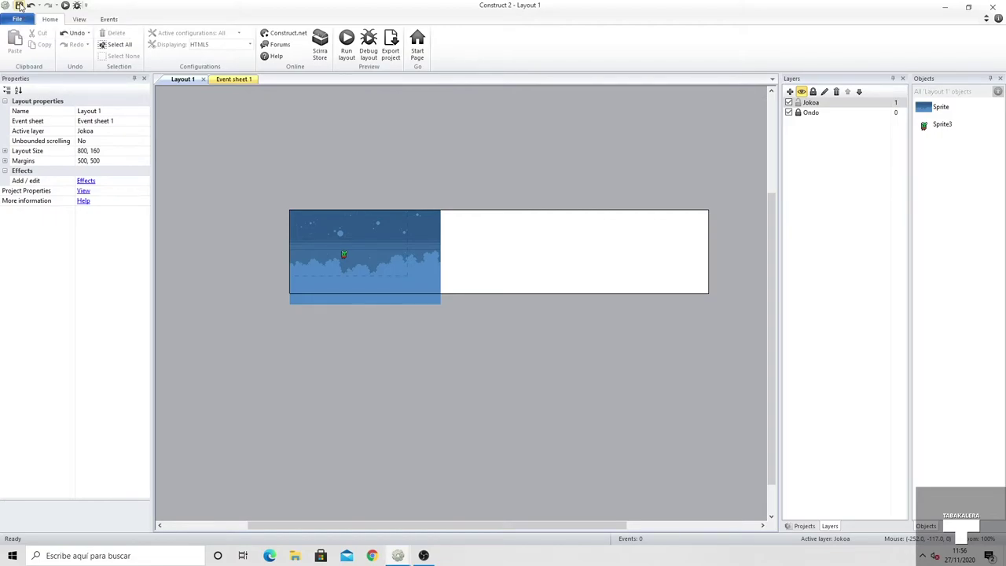
{"action": "left_click", "coordinate": [18, 20]}
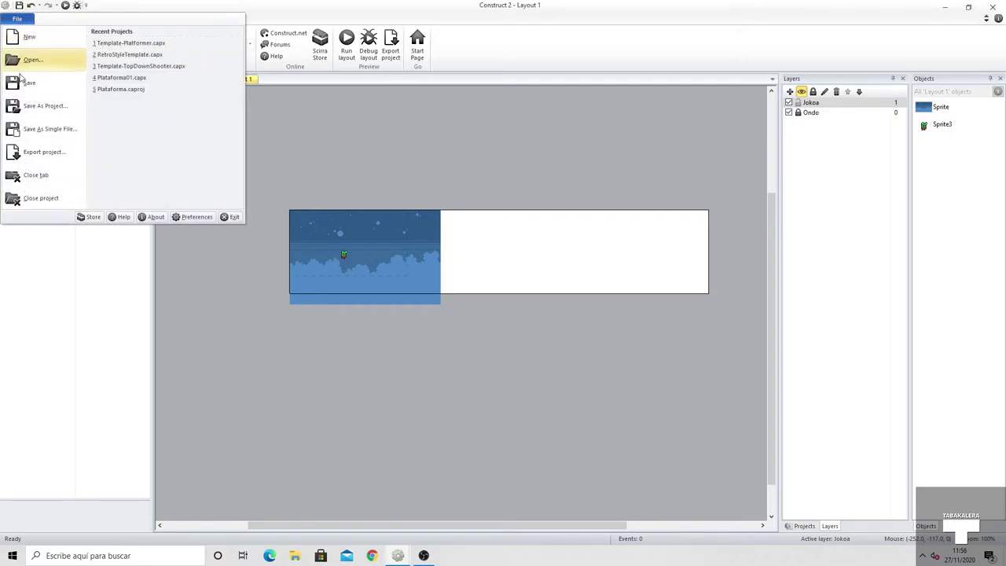
{"action": "right_click", "coordinate": [50, 115]}
{"action": "left_click", "coordinate": [18, 20]}
{"action": "left_click", "coordinate": [17, 21]}
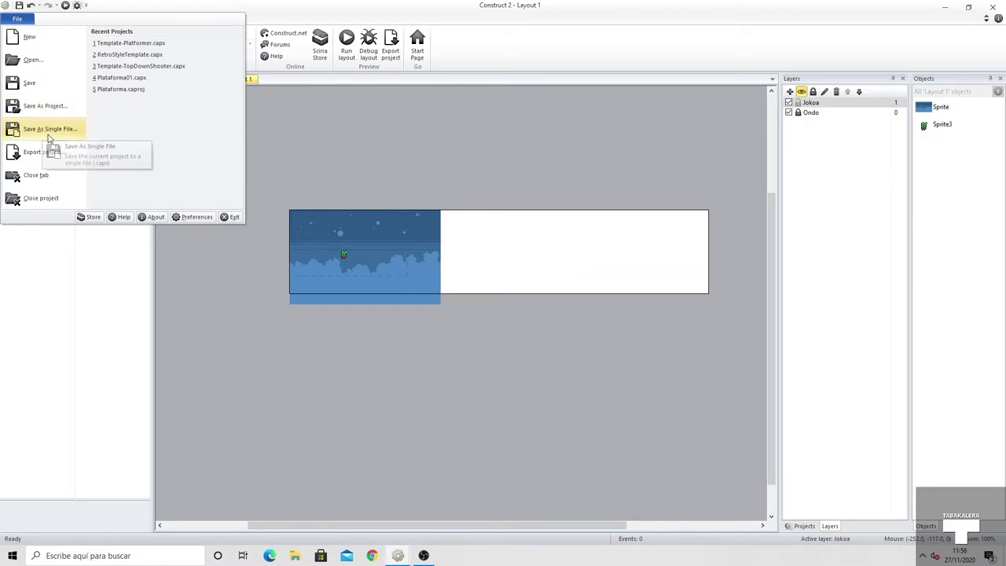
{"action": "left_click", "coordinate": [56, 133]}
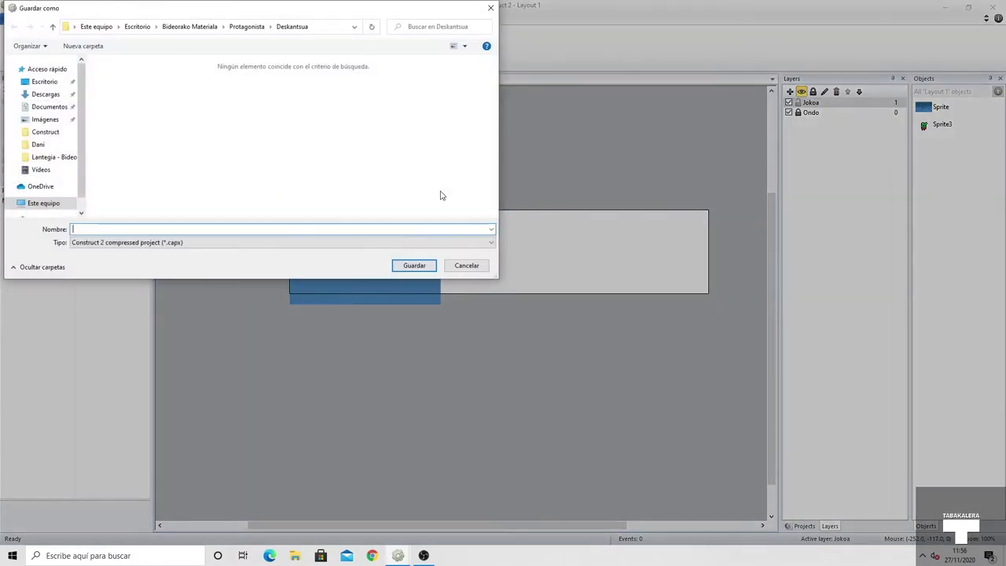
{"action": "left_click_drag", "start_coordinate": [302, 19], "coordinate": [444, 72]}
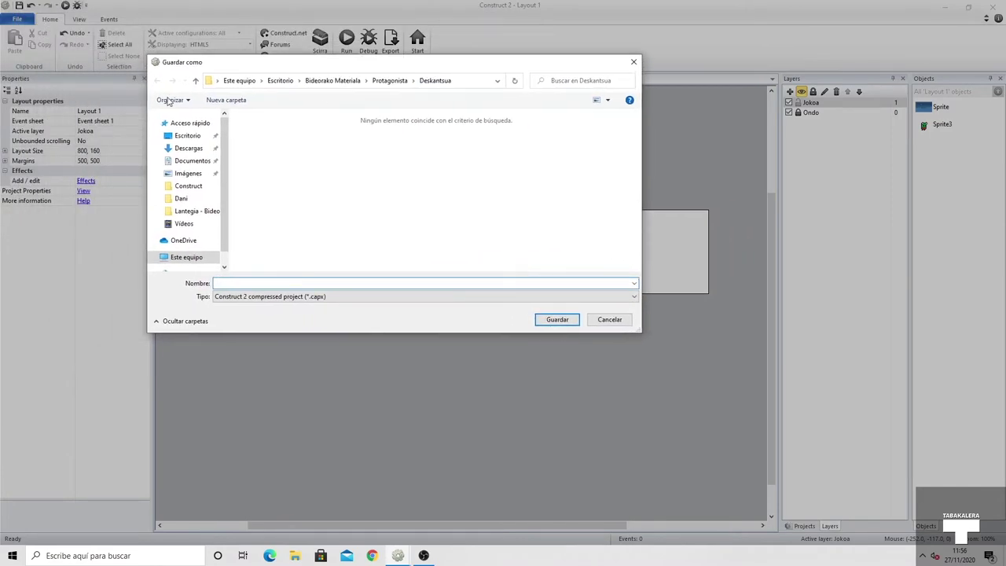
{"action": "left_click", "coordinate": [188, 136]}
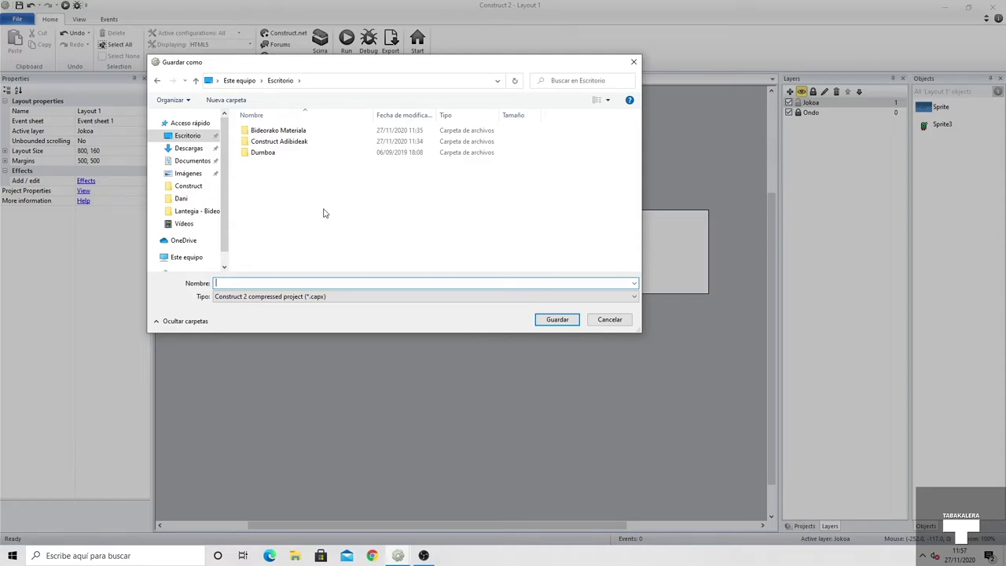
{"action": "type", "text": "Saltoka"}
{"action": "key", "text": "Return"}
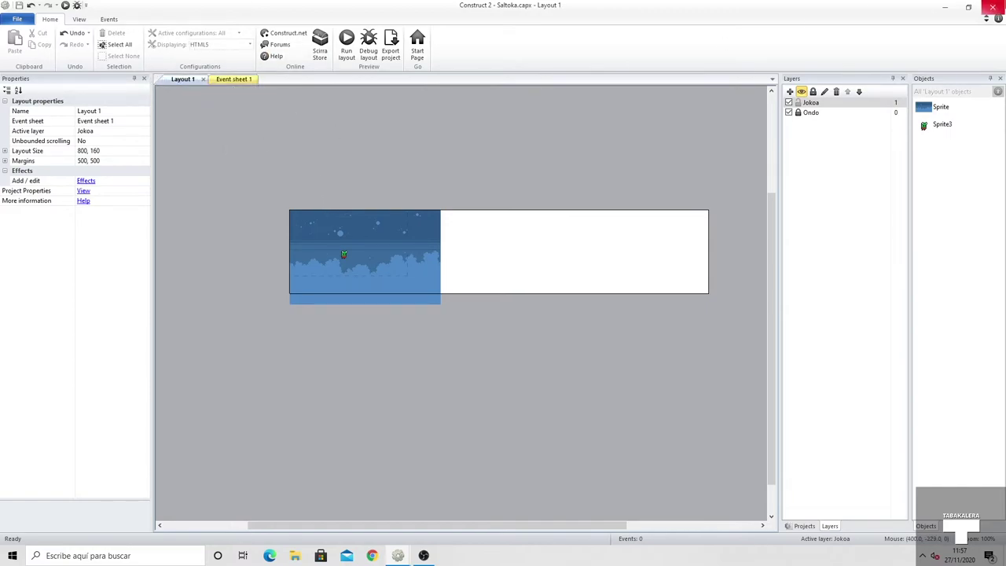
- Switch to the desktop, place the Saltoka.capx file beside the Construct 2 shortcut, and return to Construct 2
{"action": "left_click", "coordinate": [945, 6]}
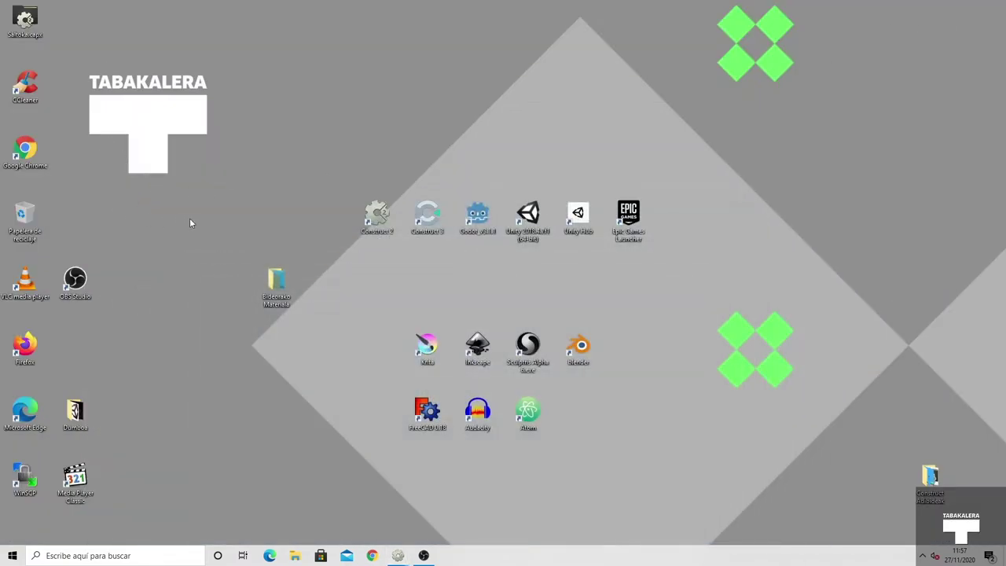
{"action": "left_click_drag", "start_coordinate": [26, 20], "coordinate": [327, 219]}
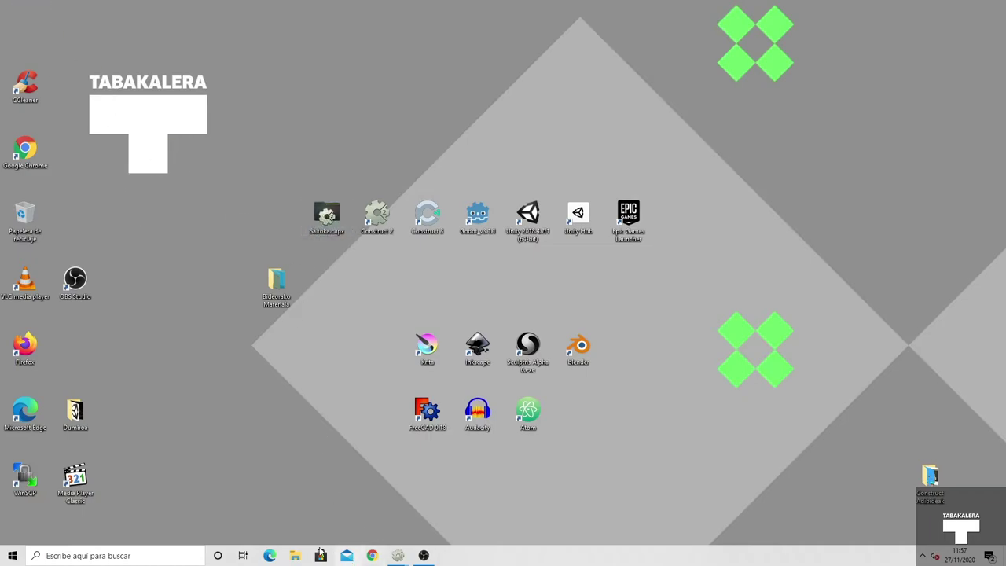
{"action": "left_click", "coordinate": [398, 556]}
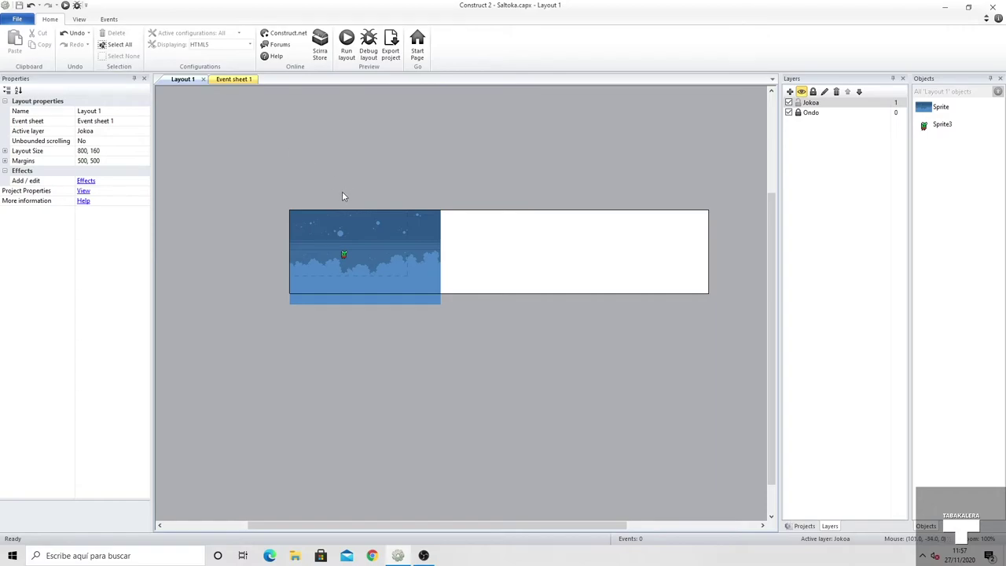
- Preview the layout in a maximized browser window to check the character's idle animation, and close the preview
{"action": "left_click", "coordinate": [65, 6]}
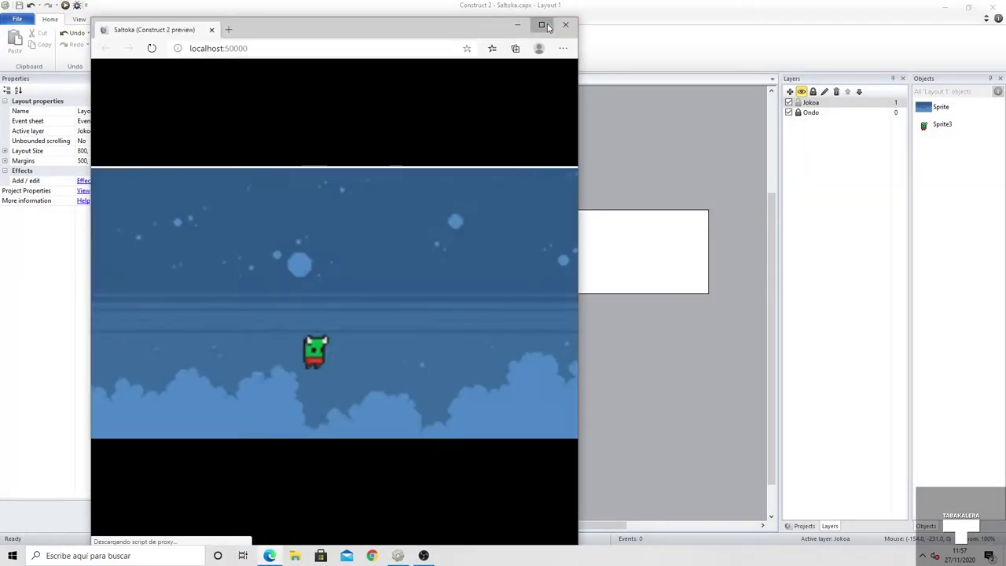
{"action": "left_click", "coordinate": [541, 24]}
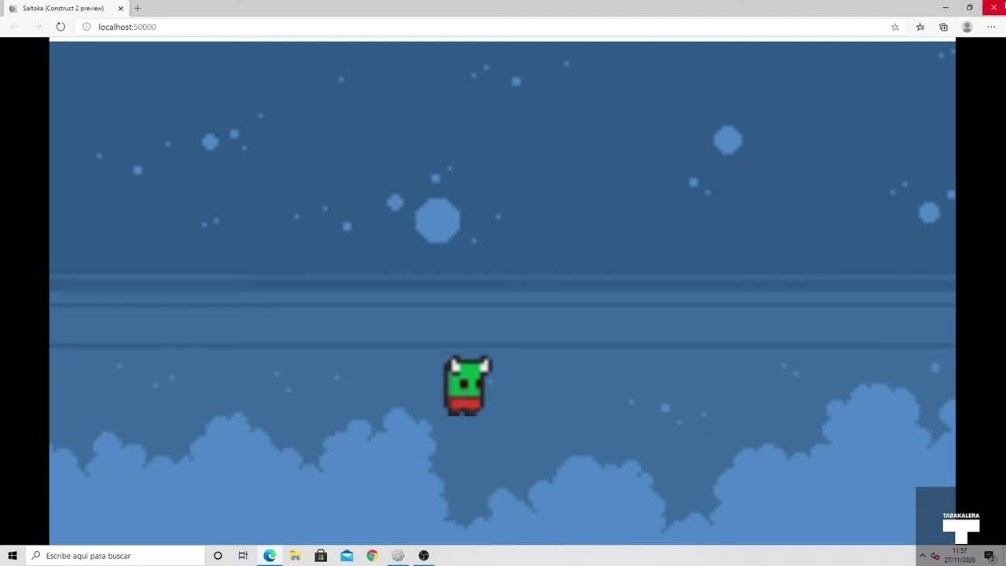
{"action": "left_click", "coordinate": [993, 8]}
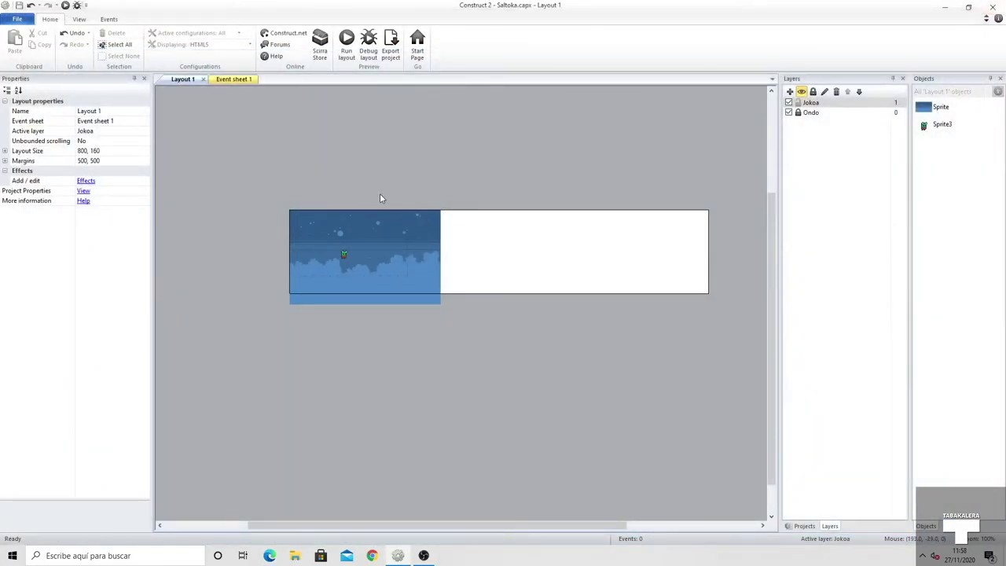